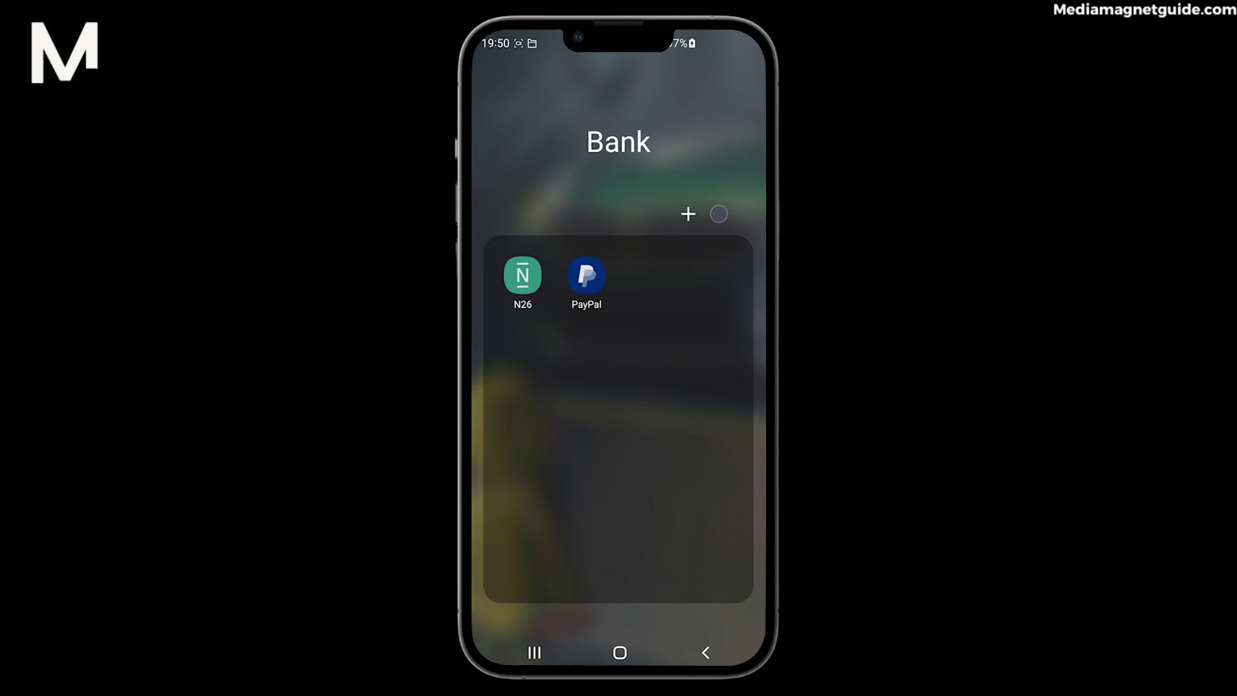
- Launch N26 and start an instant Add money top-up of €200 via iDEAL
click(522, 276)
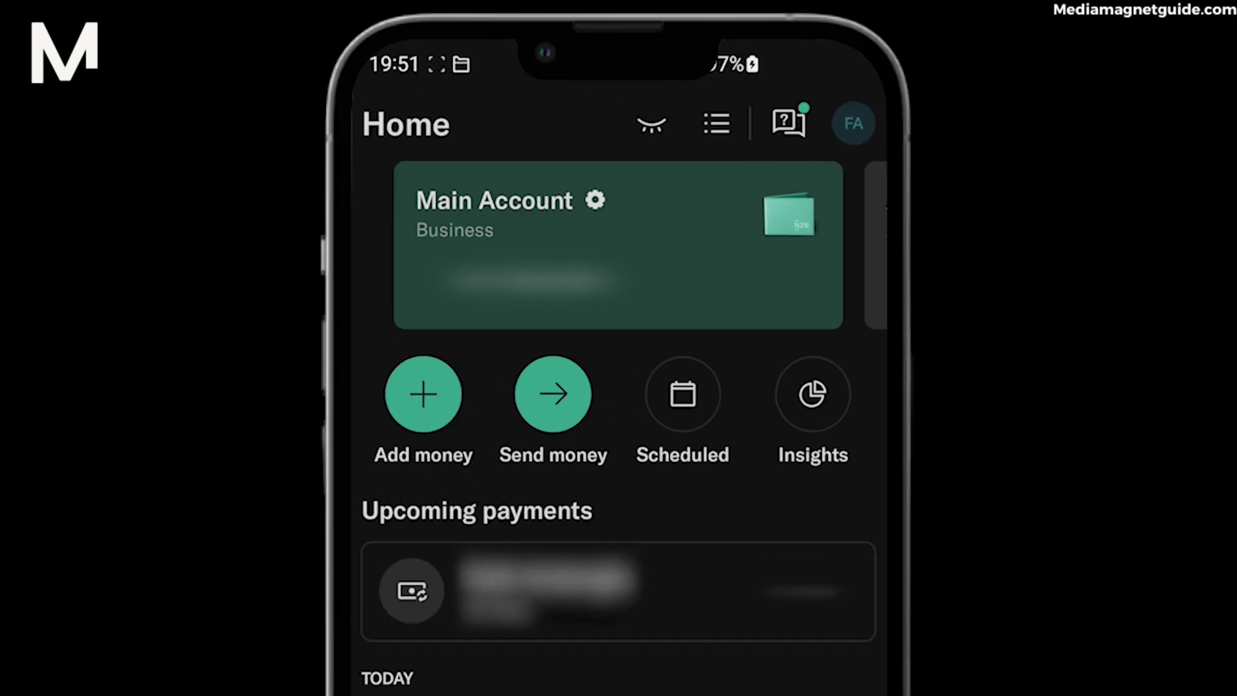
click(423, 394)
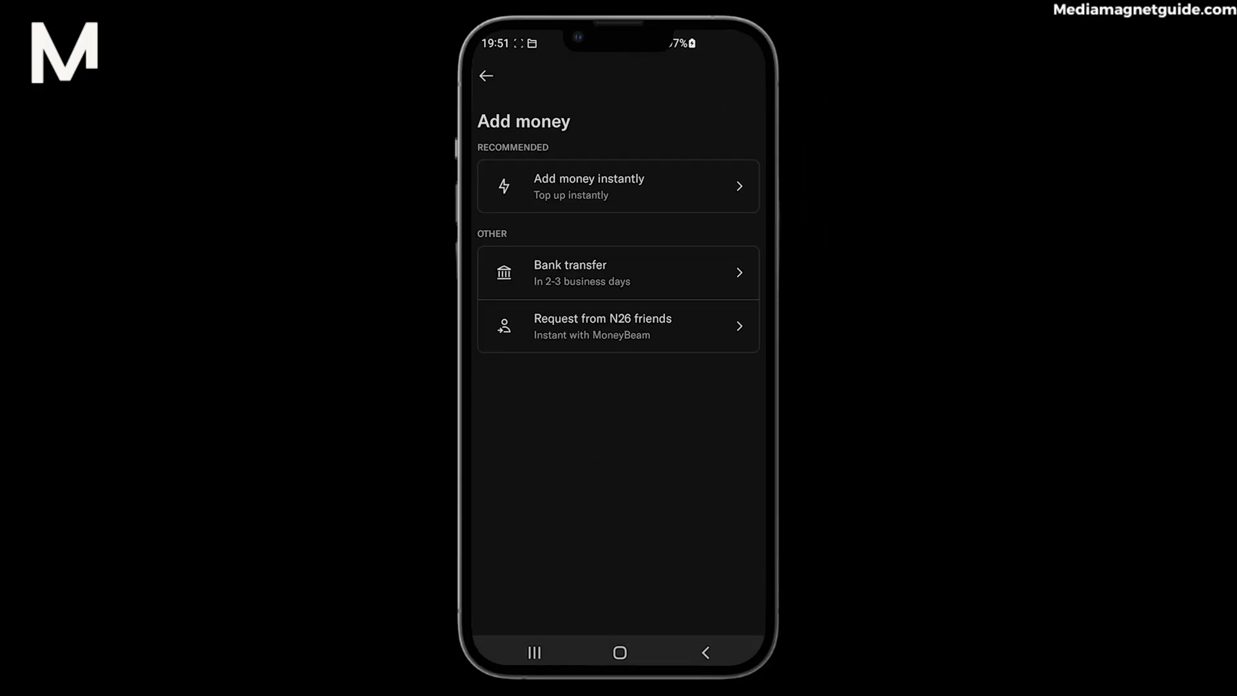
click(619, 185)
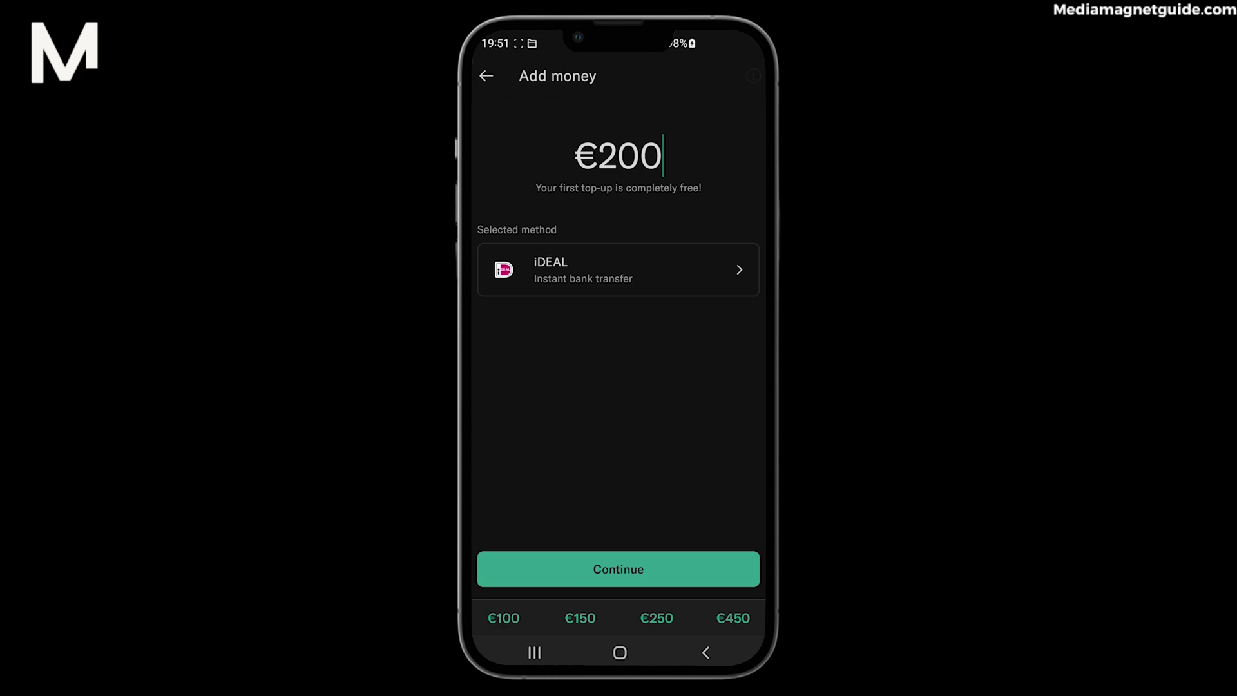
- Continue with the €200 iDEAL top-up and choose ABN AMRO as the paying bank
click(619, 570)
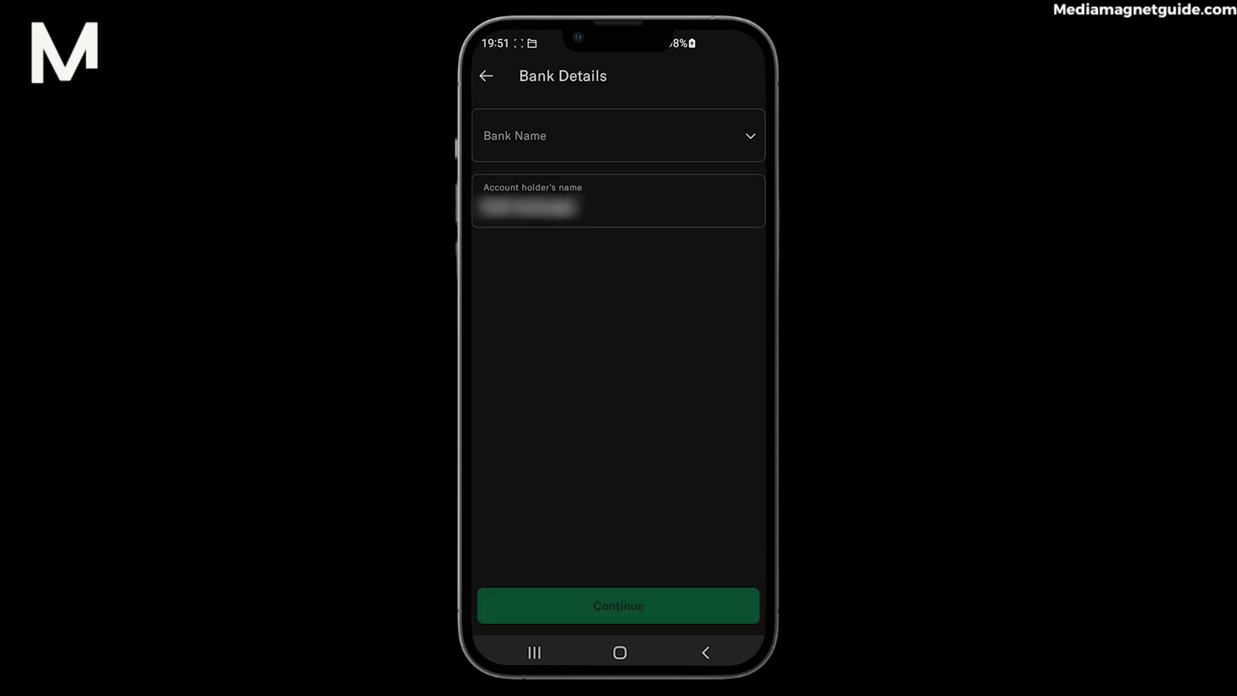
click(619, 136)
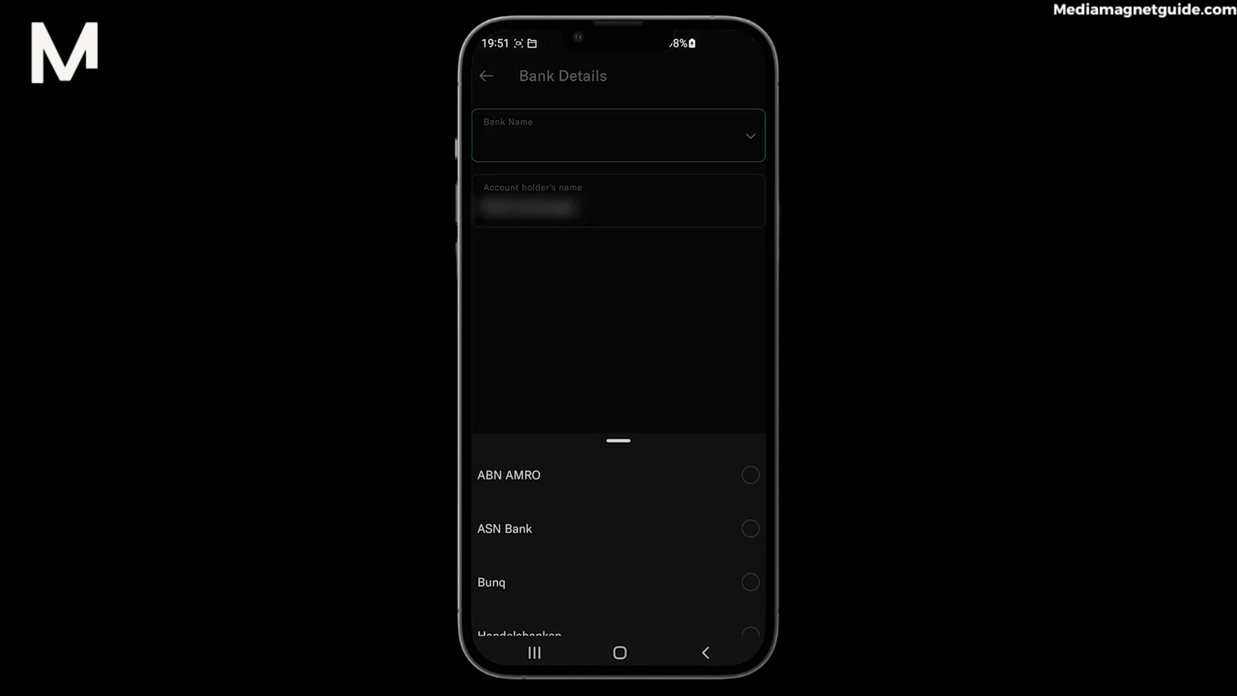
click(509, 475)
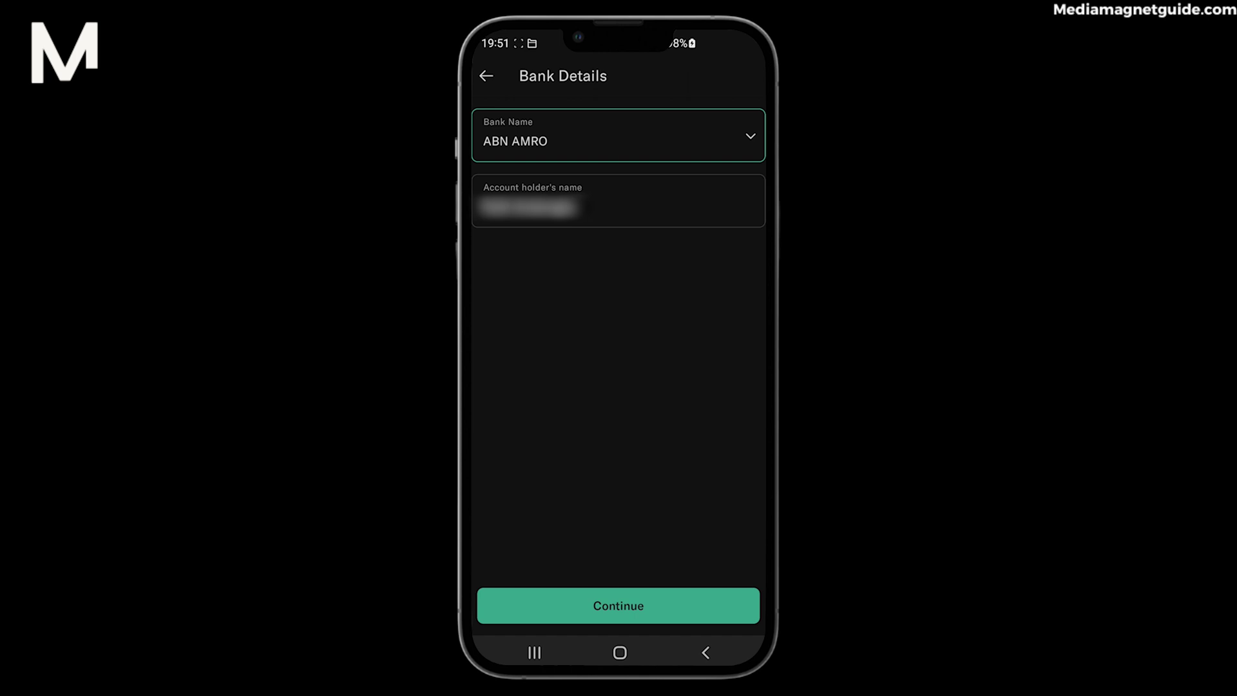
click(619, 605)
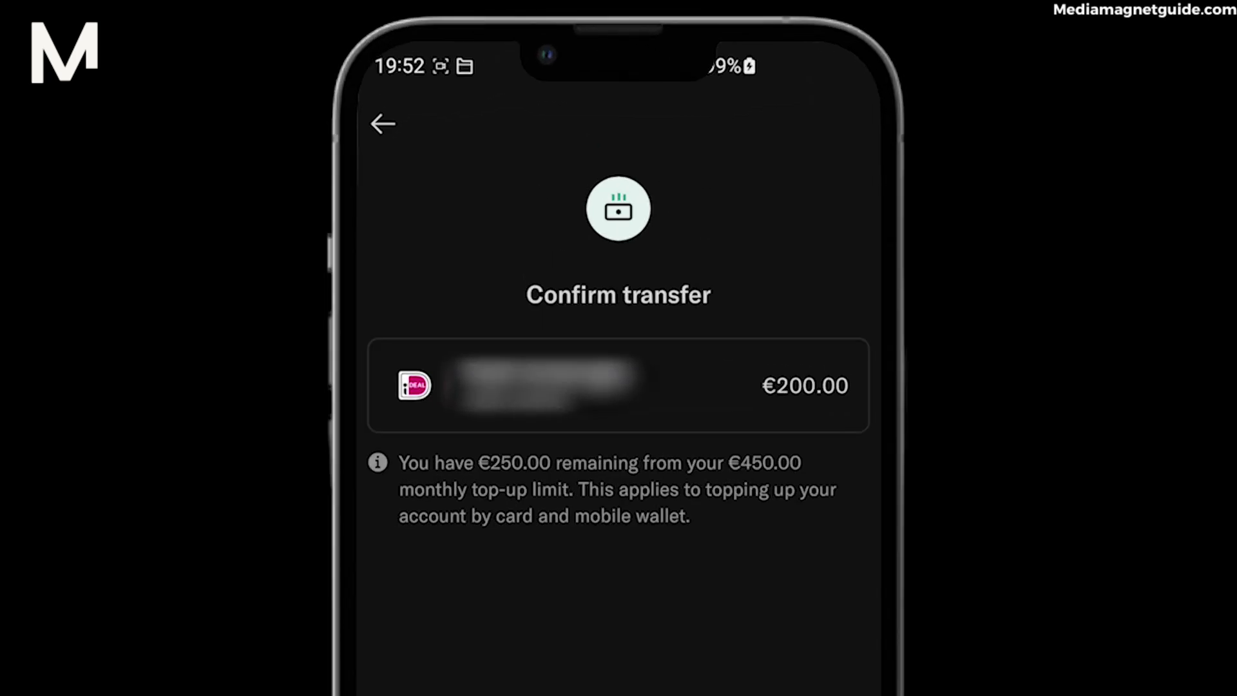